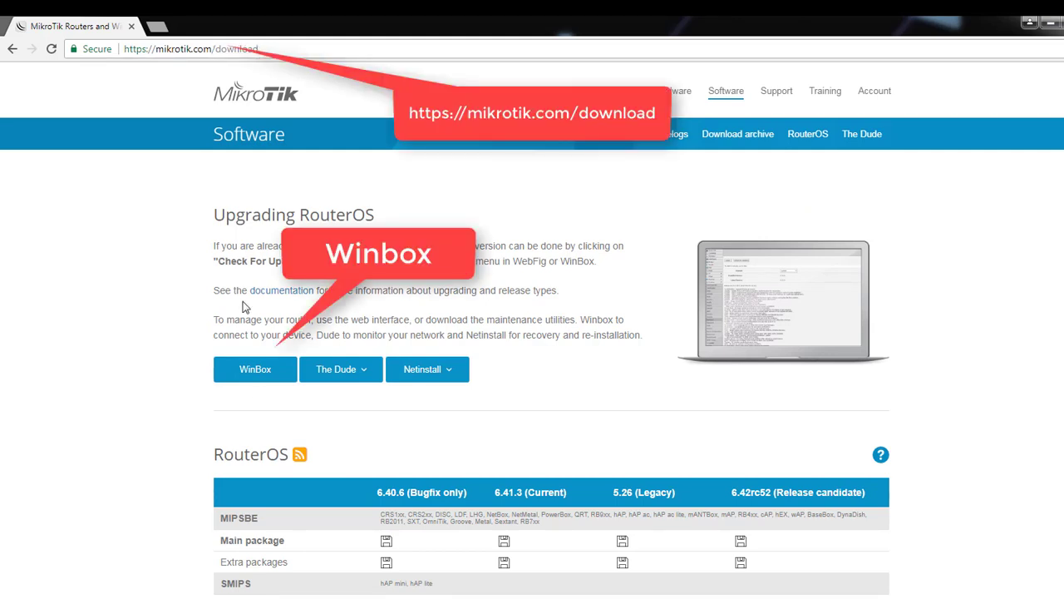
Download the WinBox utility from the MikroTik download page.
left_click(260, 371)
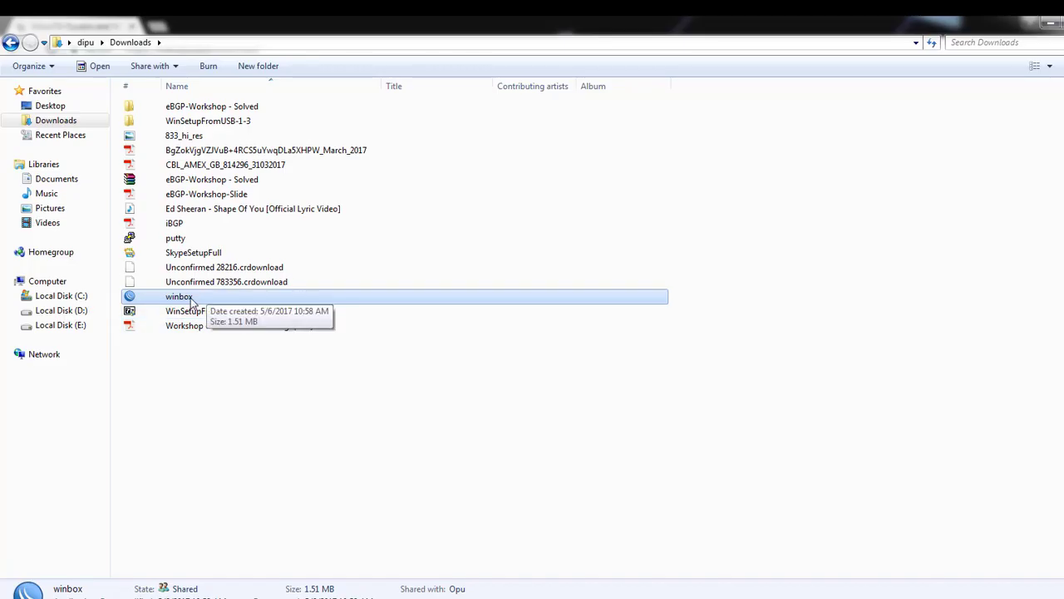
Minimise the Downloads folder so the WinBox v3.11 login window is in view.
left_click(1046, 26)
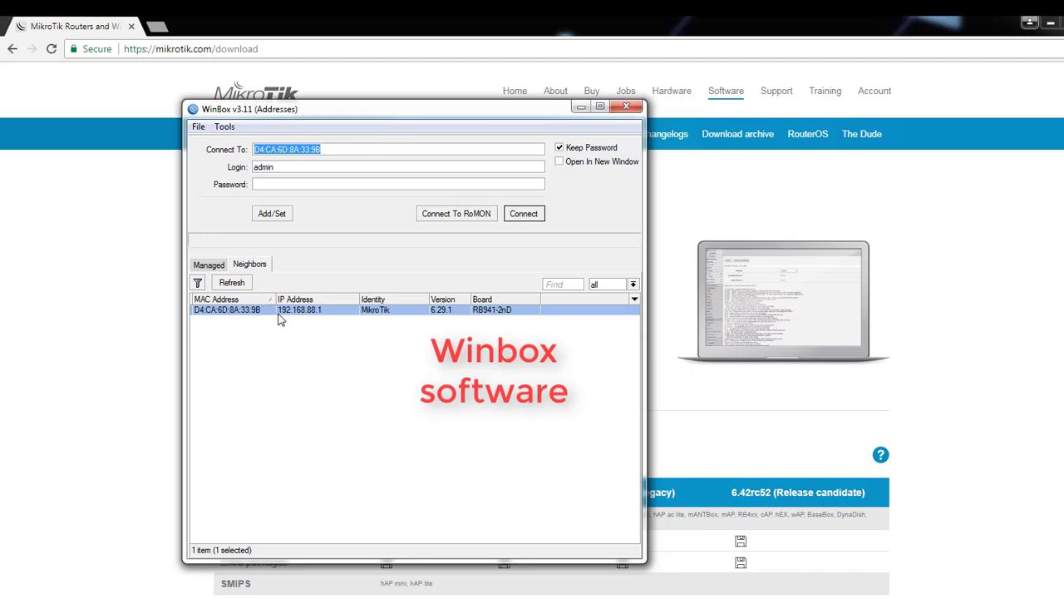
Refresh neighbours and target router D4:CA:6D:8A:33:9B with login admin and a blank password.
left_click(236, 287)
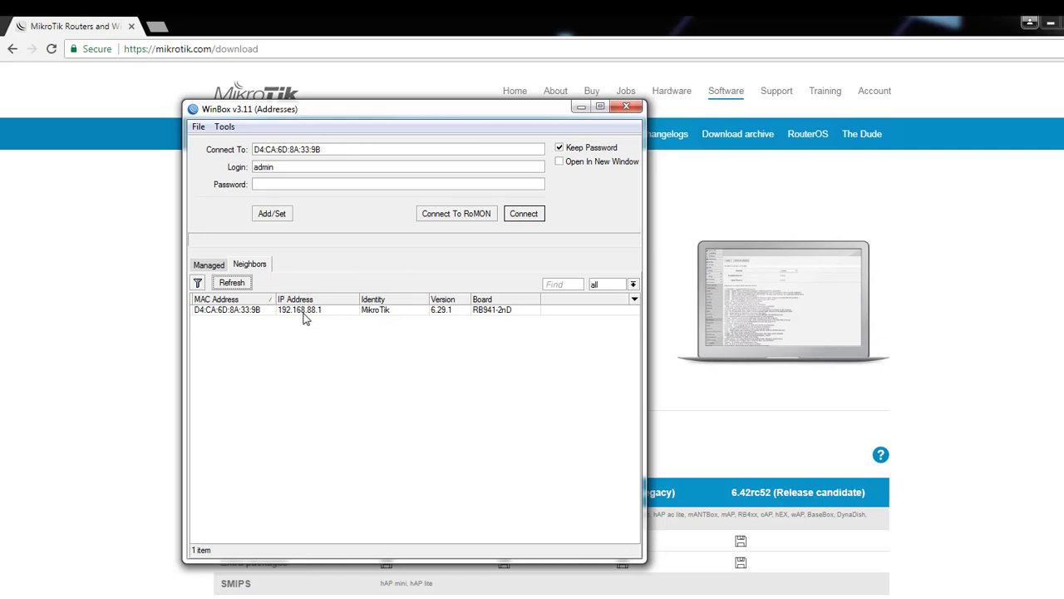
left_click(247, 310)
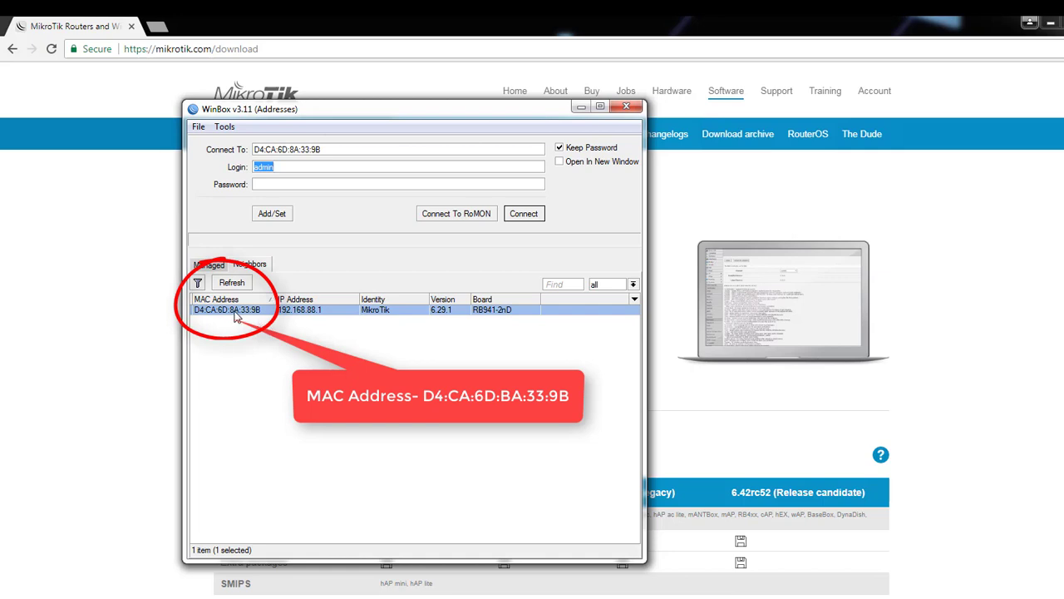
left_click(316, 150)
double_click(316, 151)
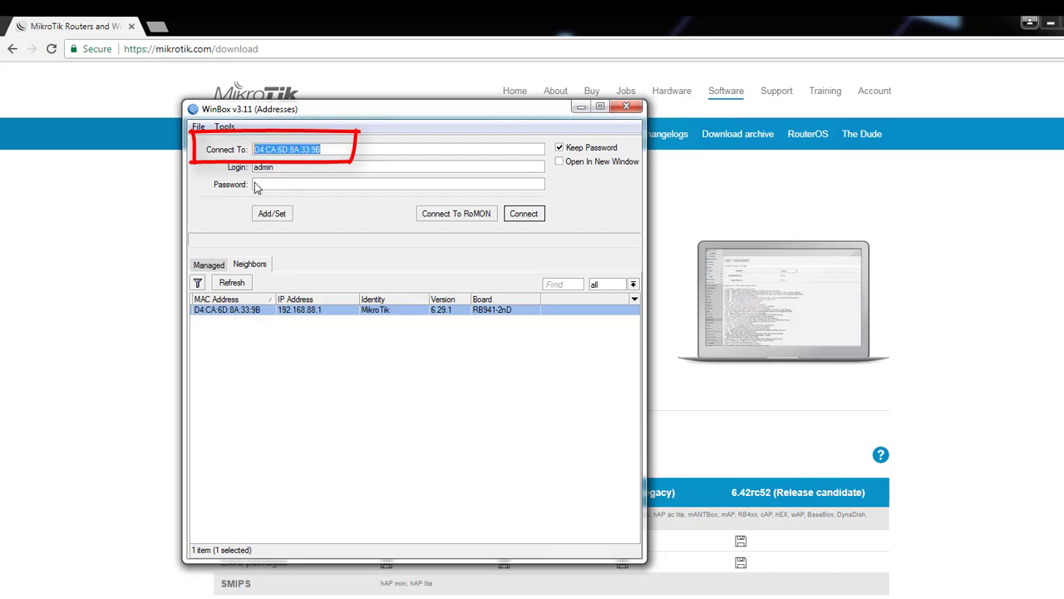
key("Tab")
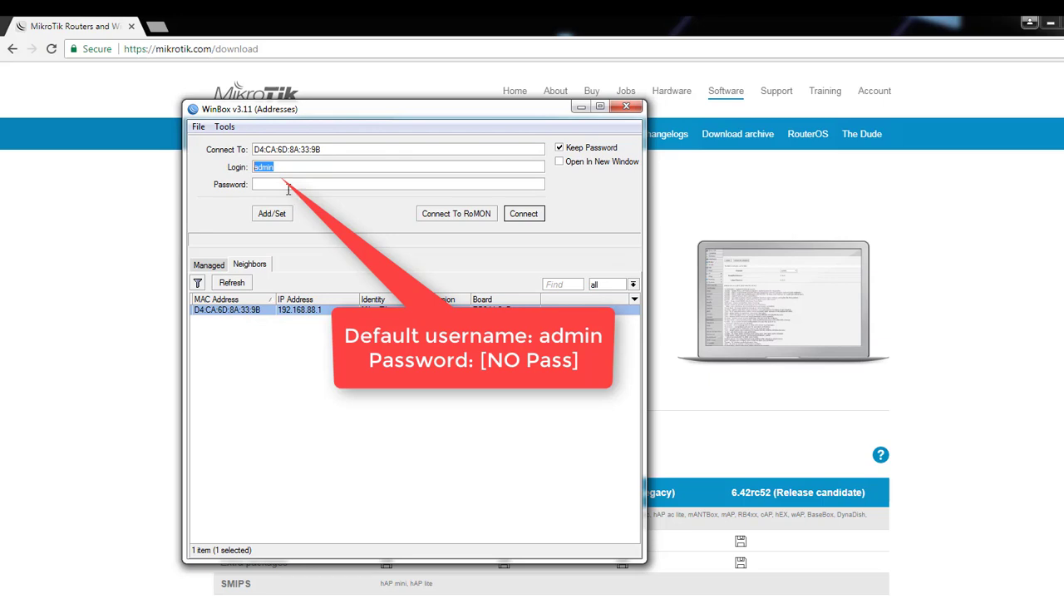
Log in to the hAP lite, remove its RouterOS default configuration, and close the session window.
left_click(524, 215)
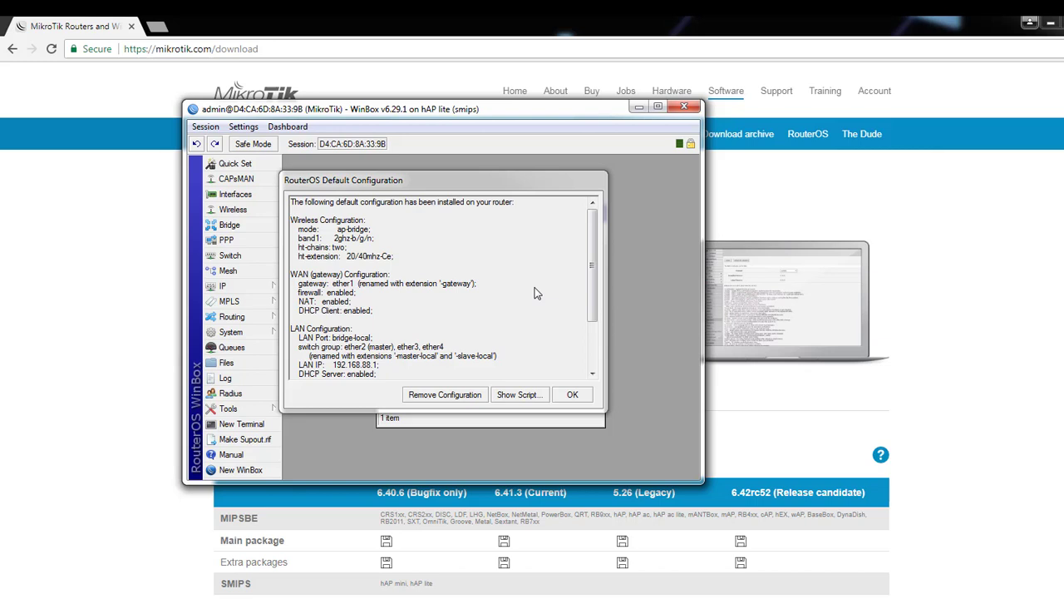
left_click(447, 395)
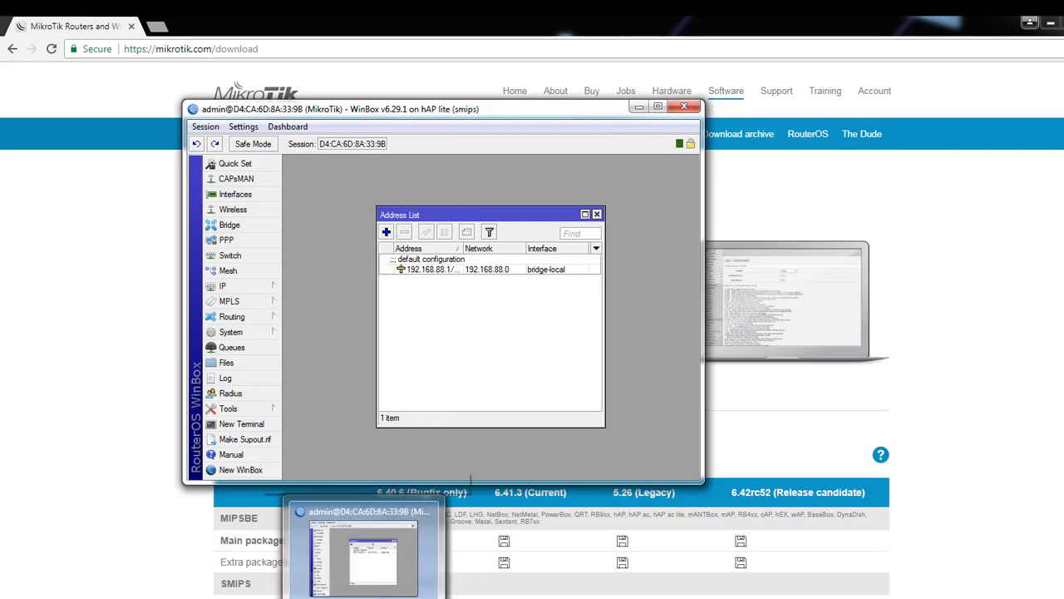
left_click(360, 596)
left_click(360, 595)
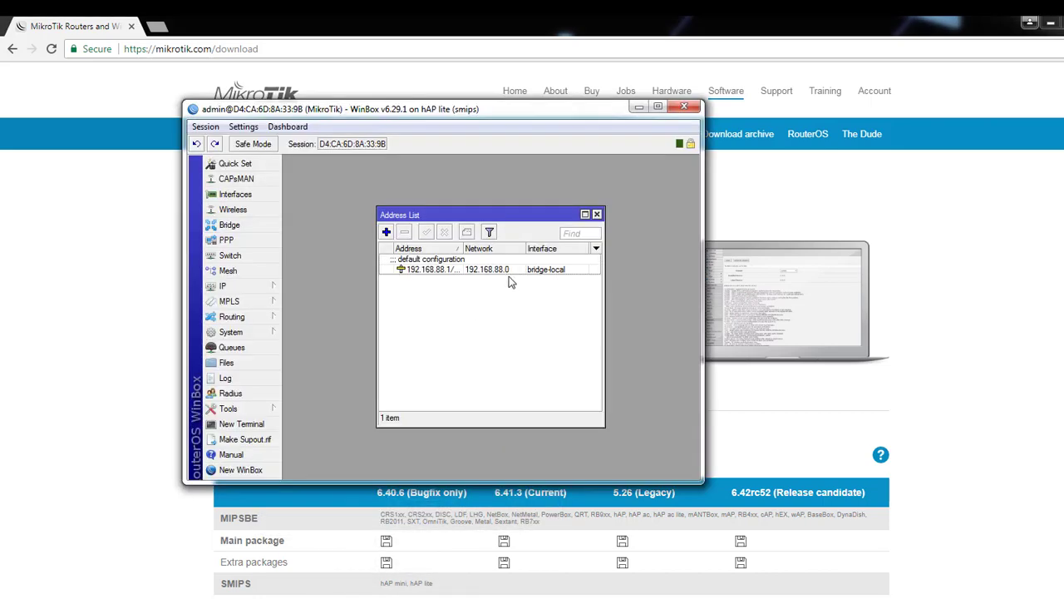
left_click(683, 109)
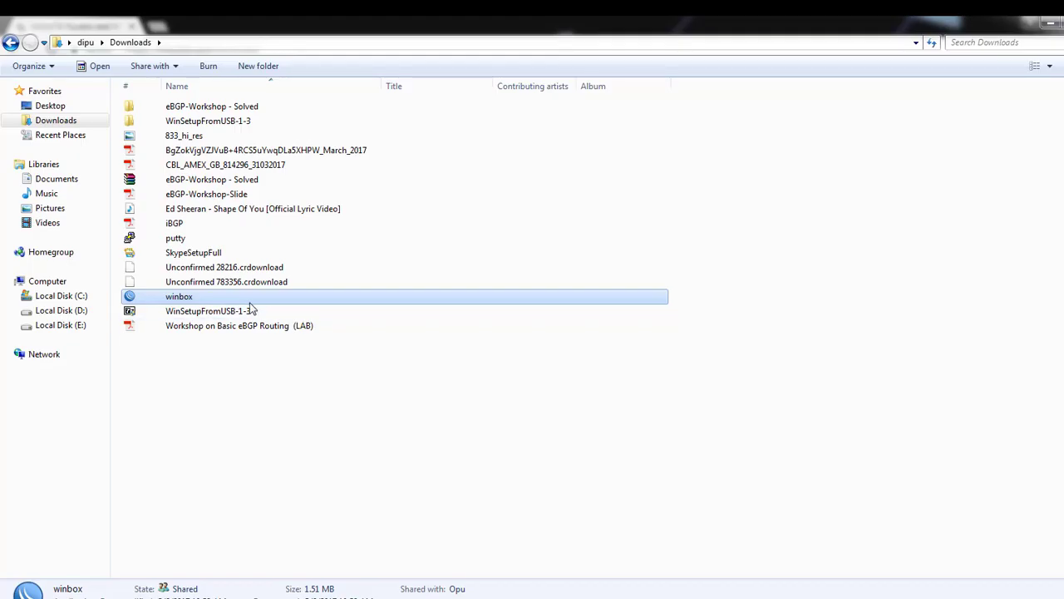
Launch winbox from the Downloads folder, allowing it to run past the security warning.
double_click(247, 299)
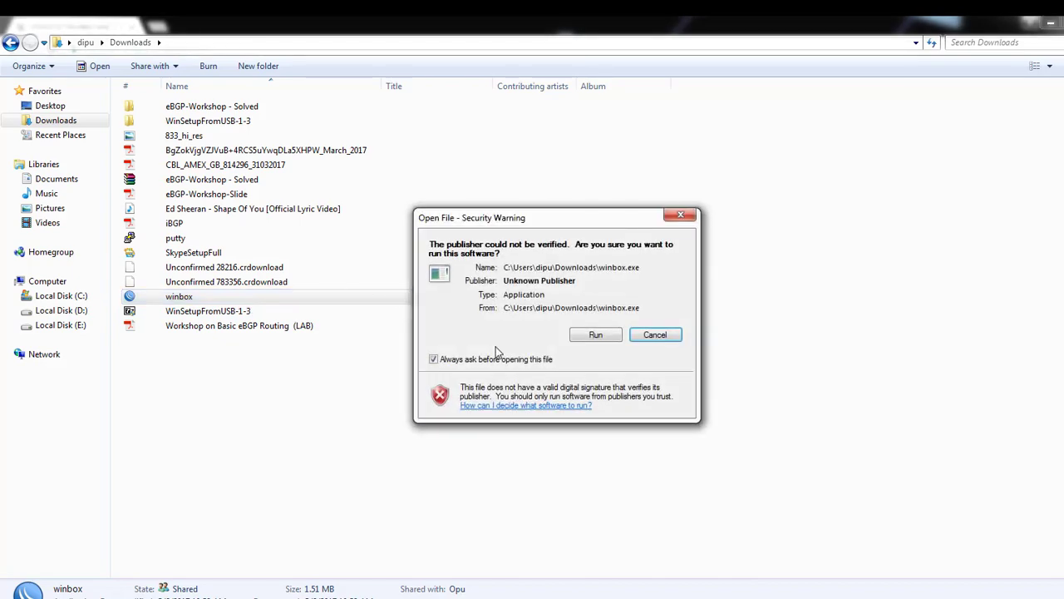
left_click(592, 334)
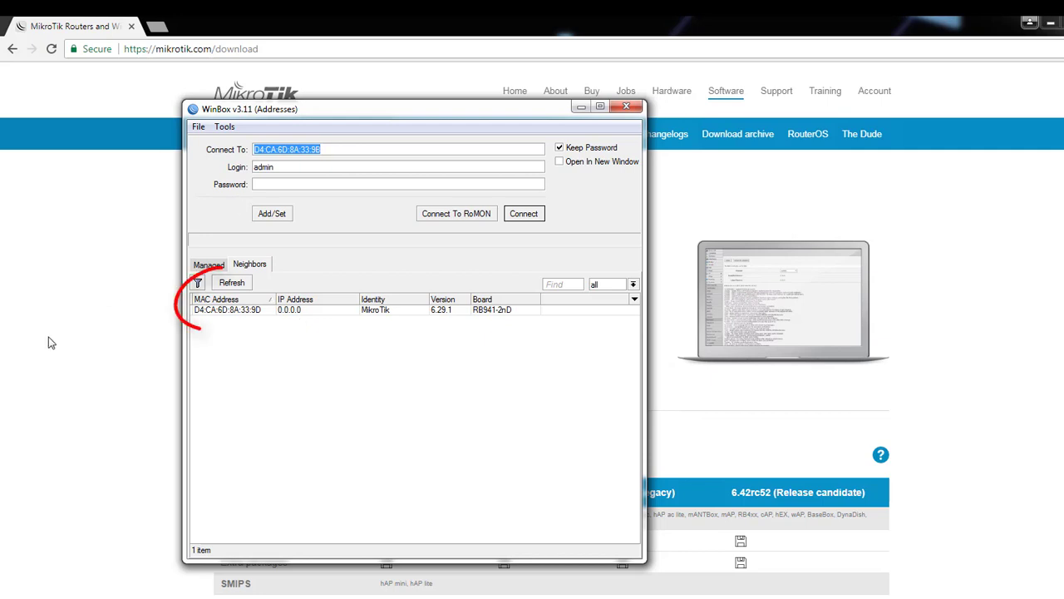
Connect to the reset router D4:CA:6D:8A:33:9D as admin with no password.
left_click(204, 313)
left_click(203, 315)
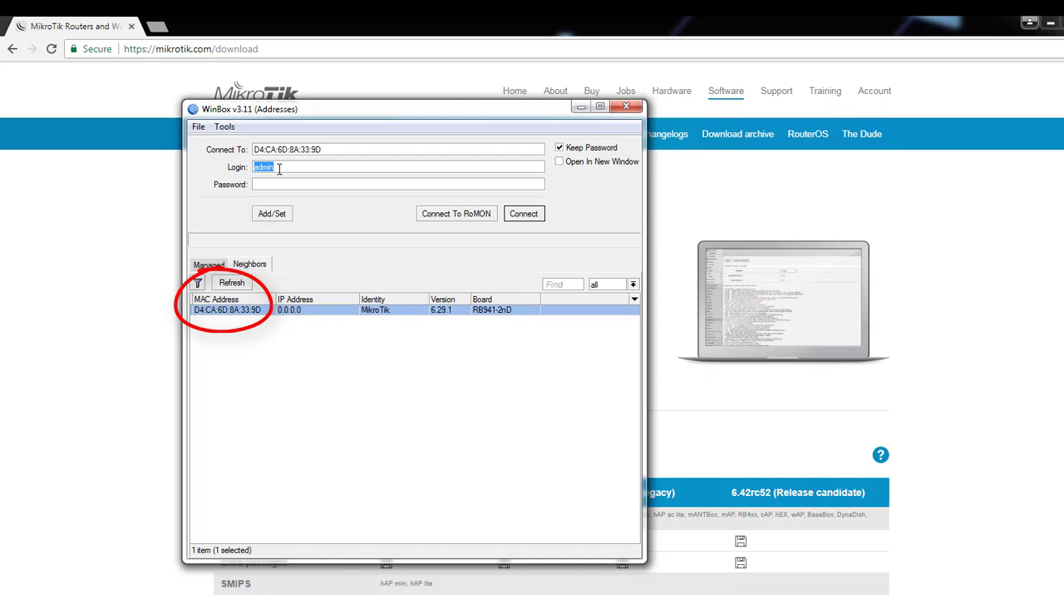
left_click(524, 216)
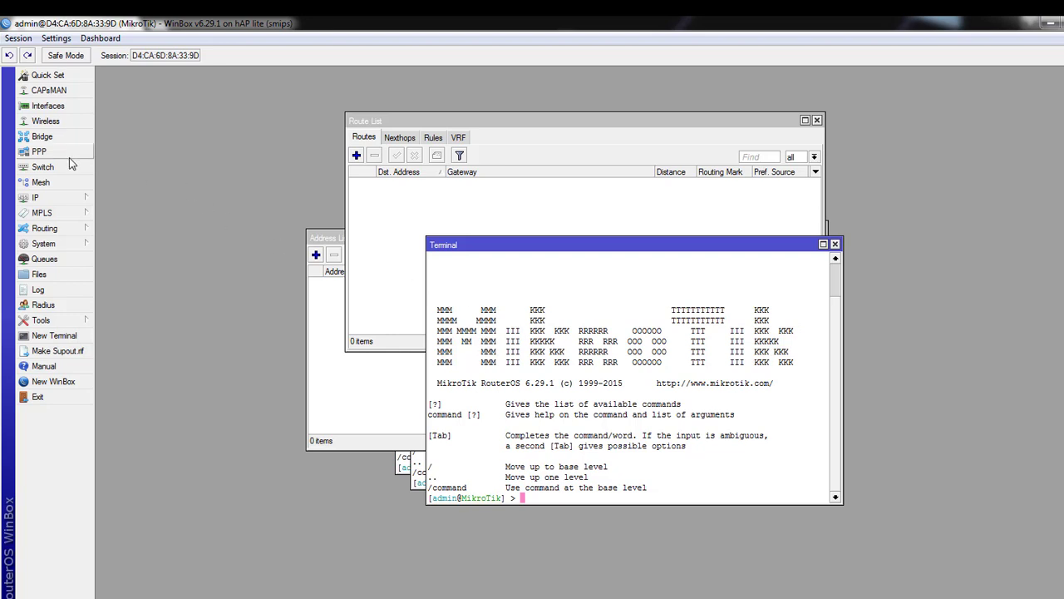
Add the WAN address 172.16.10.39/24 on ether1 under IP > Addresses, then open its comment box.
left_click(70, 199)
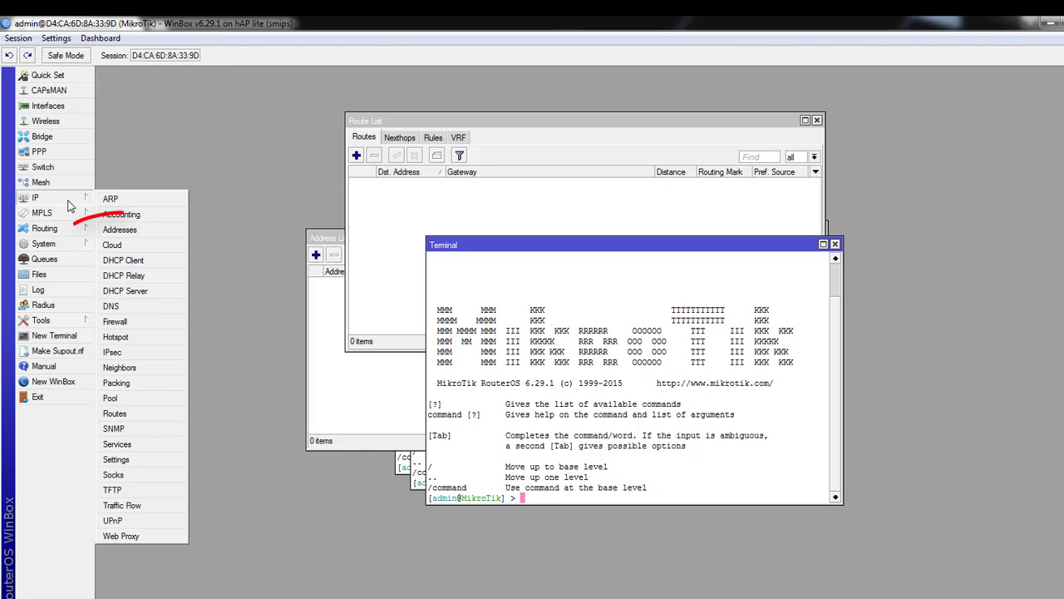
left_click(120, 231)
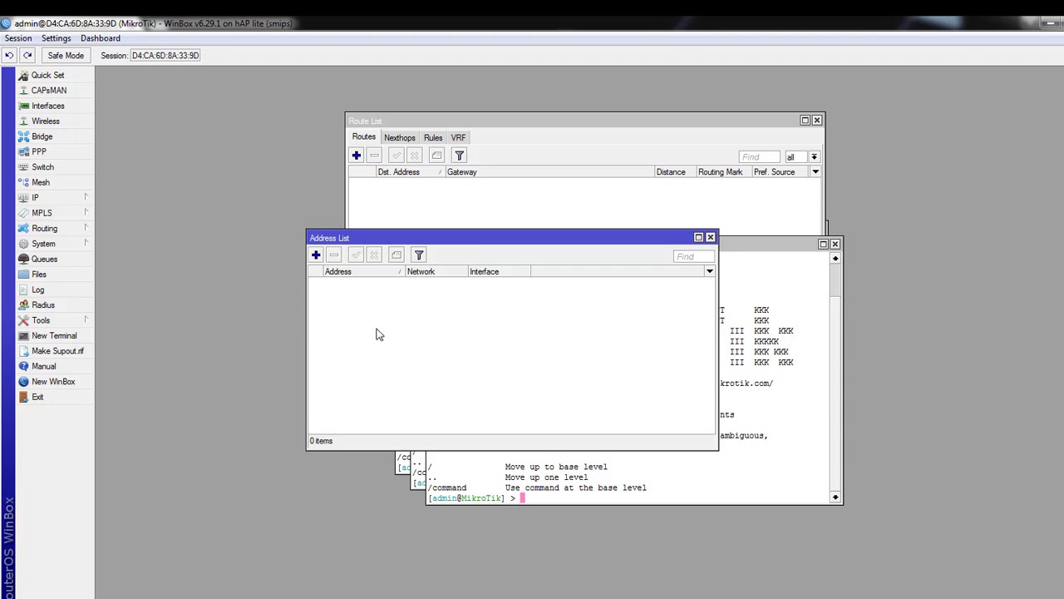
left_click(315, 256)
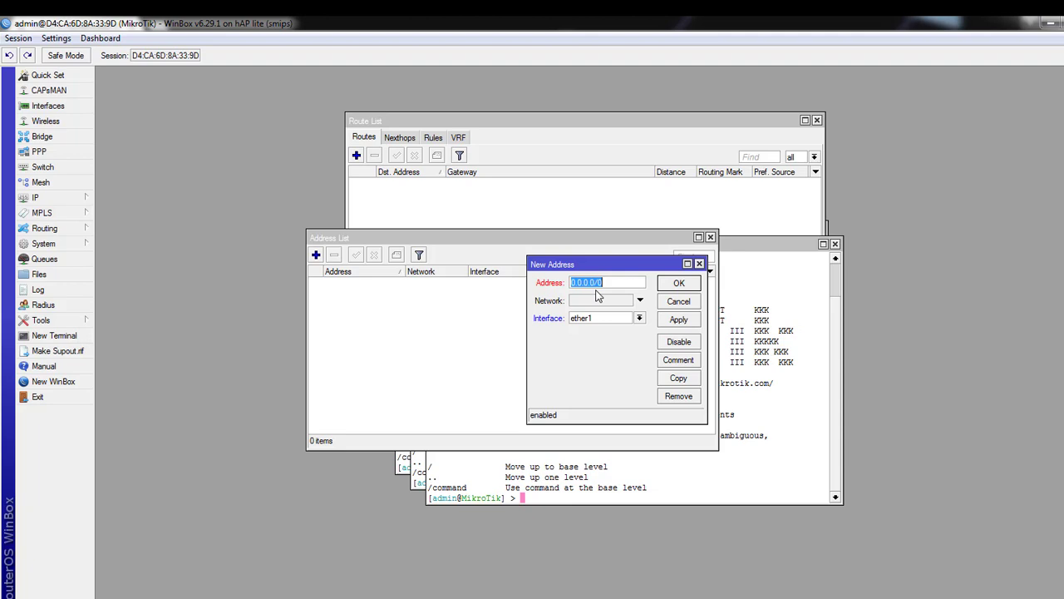
type("172.16.10.39/24")
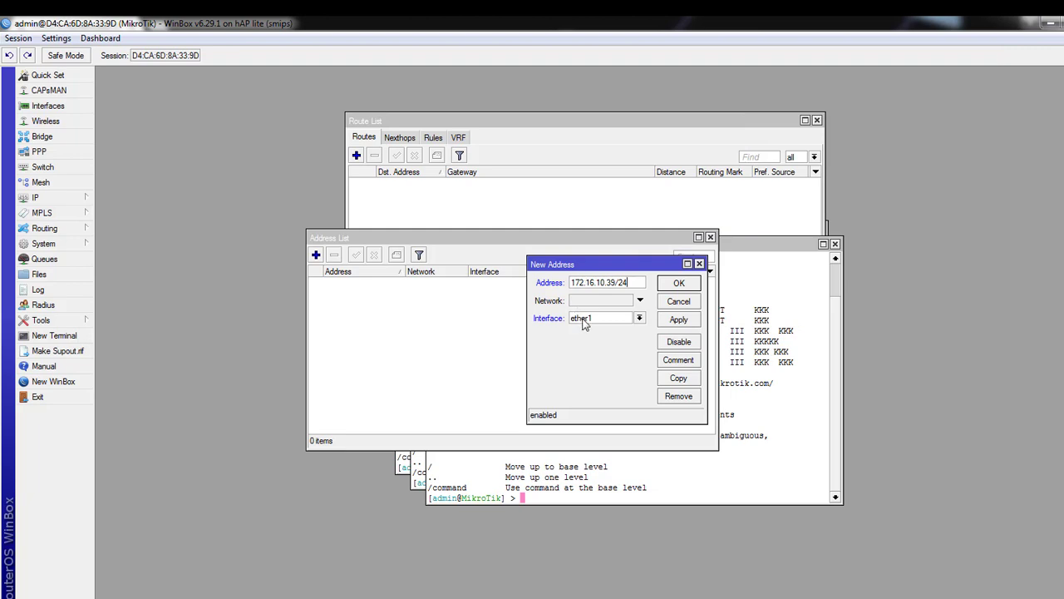
left_click(677, 322)
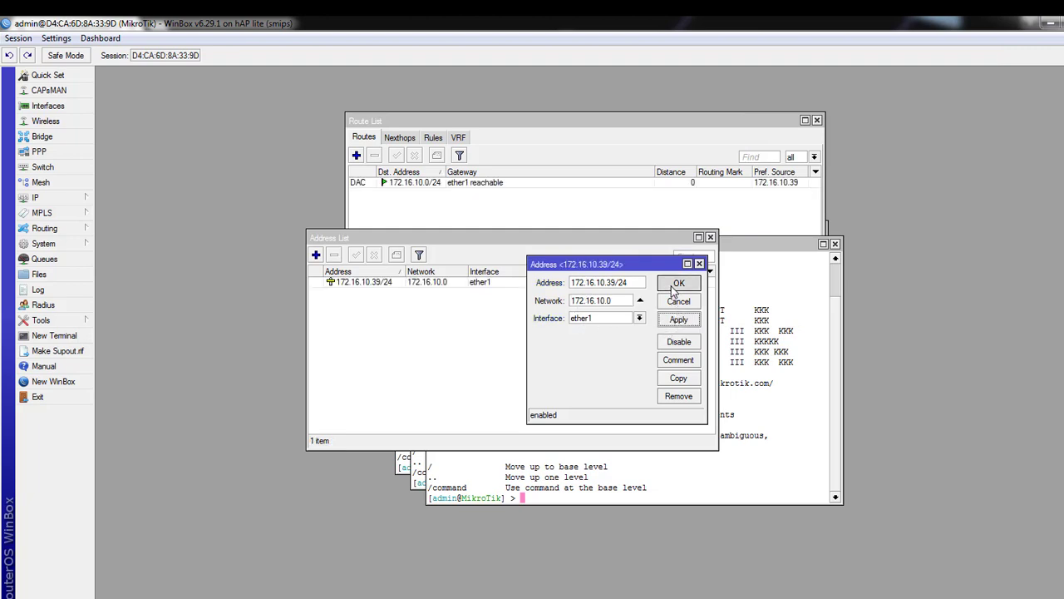
left_click(677, 283)
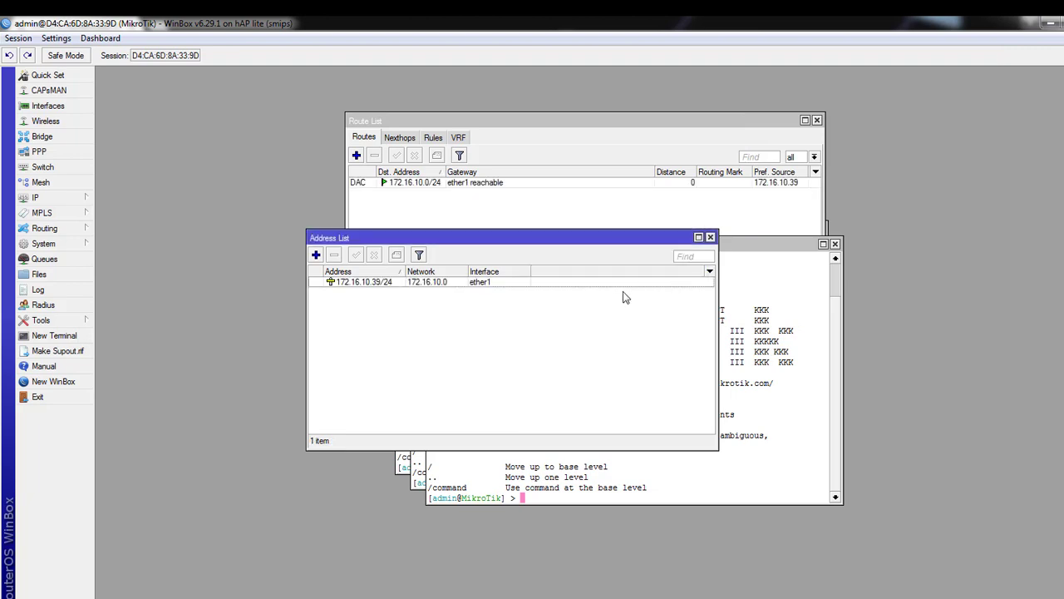
left_click(366, 282)
left_click(397, 256)
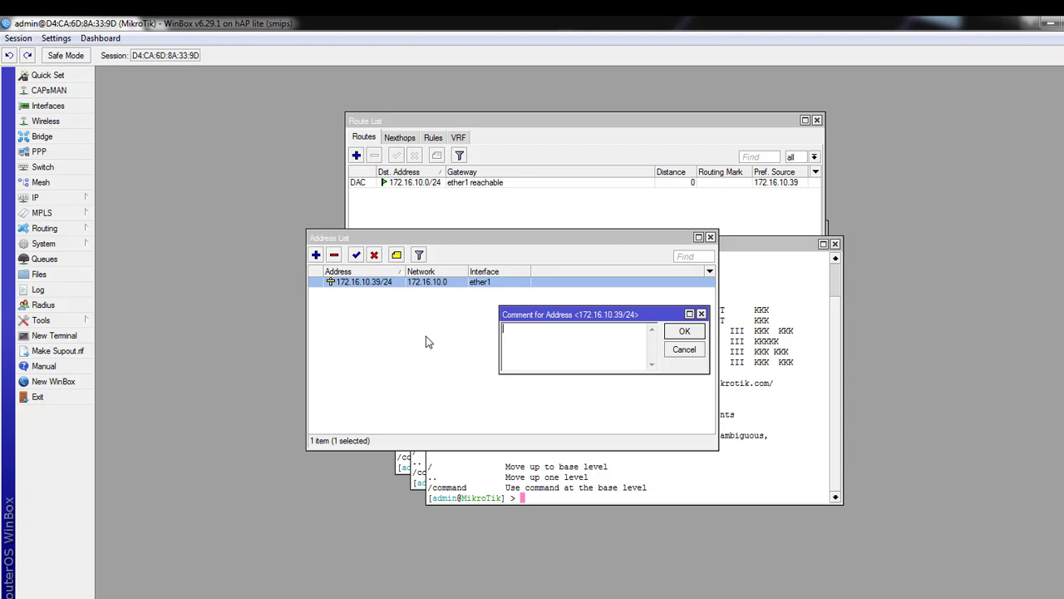
Label the 172.16.10.39/24 address with the comment Internet_IP.
type("Internet_IP")
left_click(680, 332)
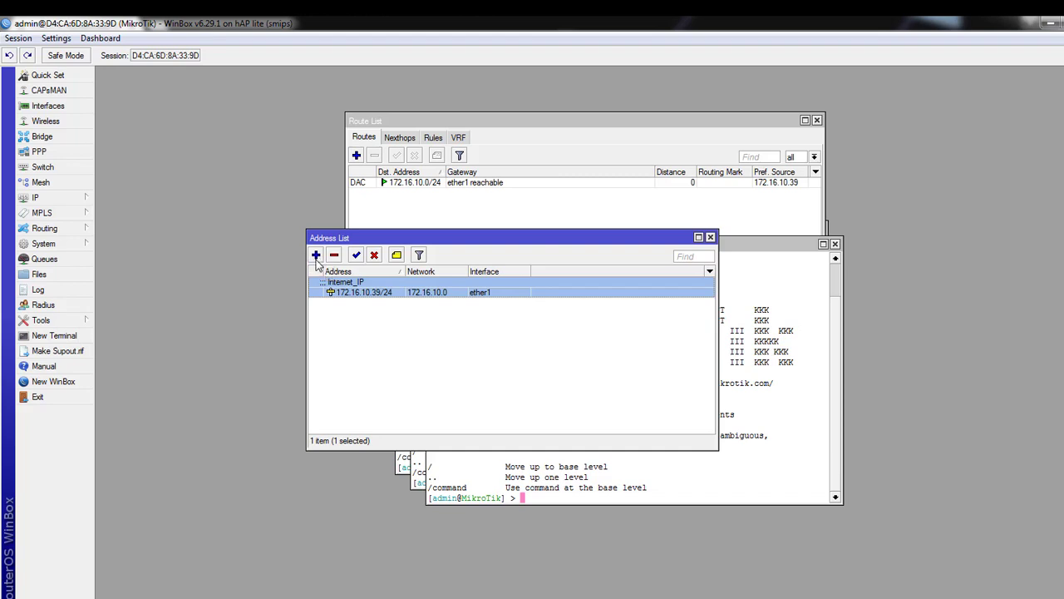
Add the LAN address 192.168.1.1/24 on interface ether4.
left_click(316, 256)
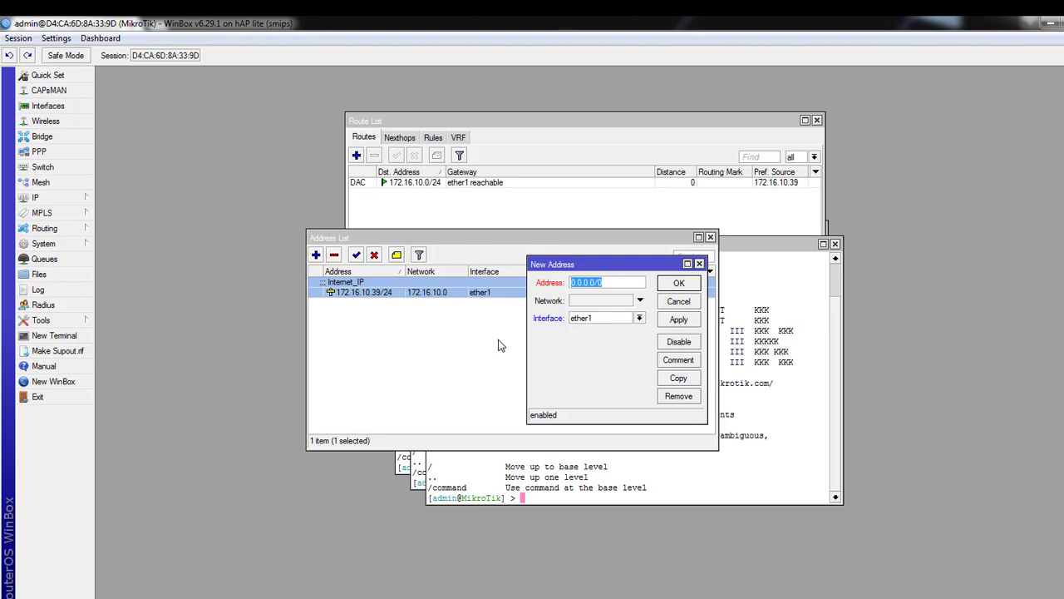
type("192.168.1.1/24")
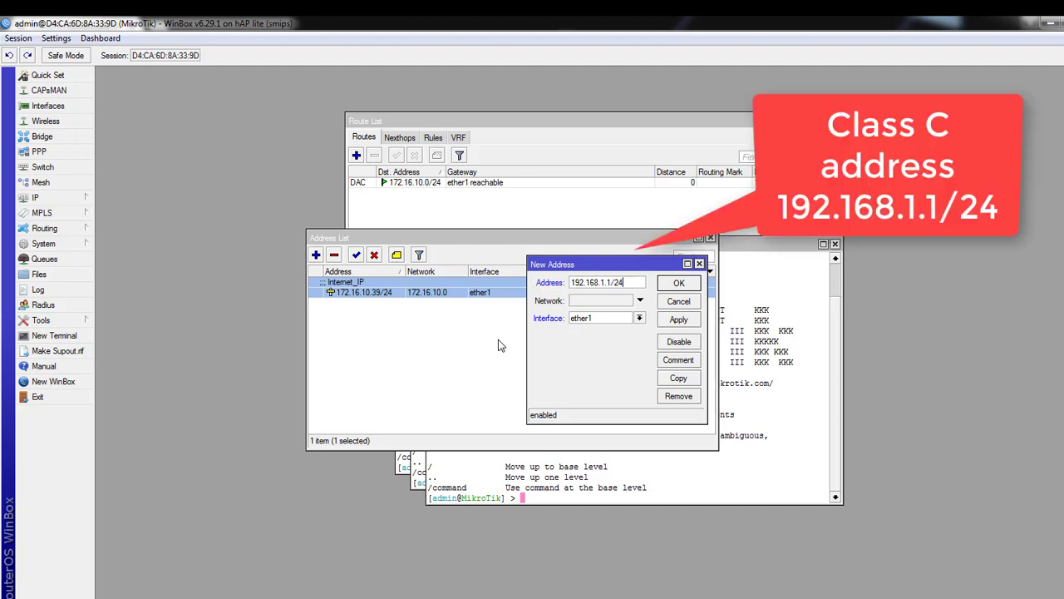
left_click(638, 320)
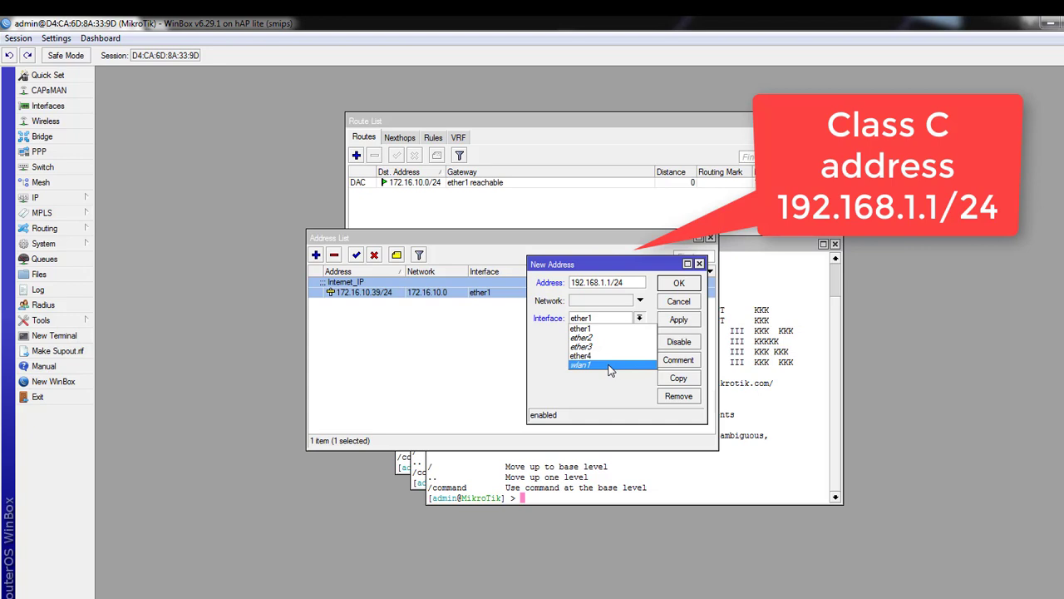
left_click(607, 356)
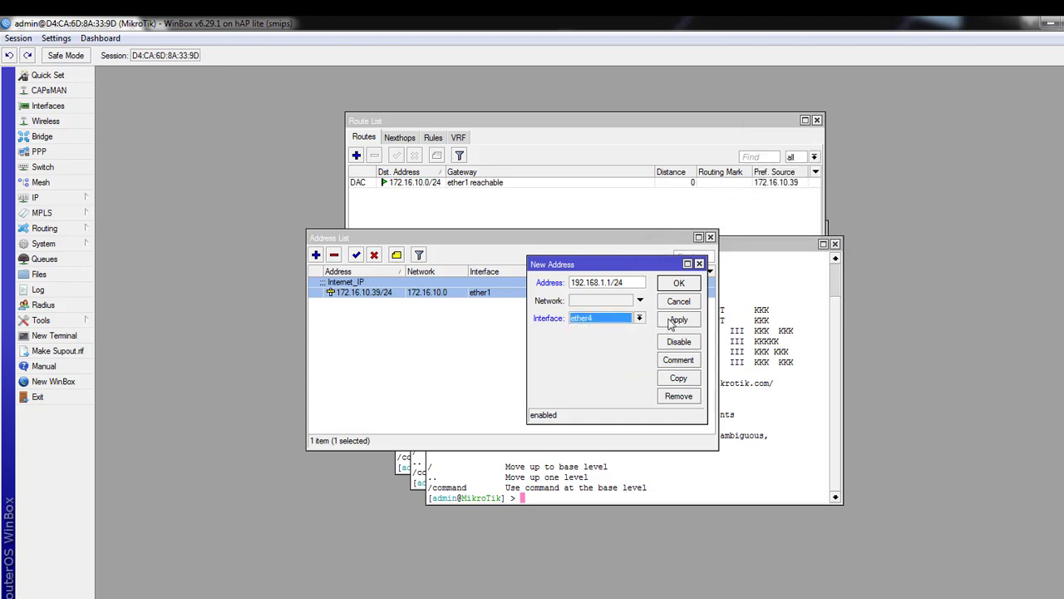
left_click(677, 284)
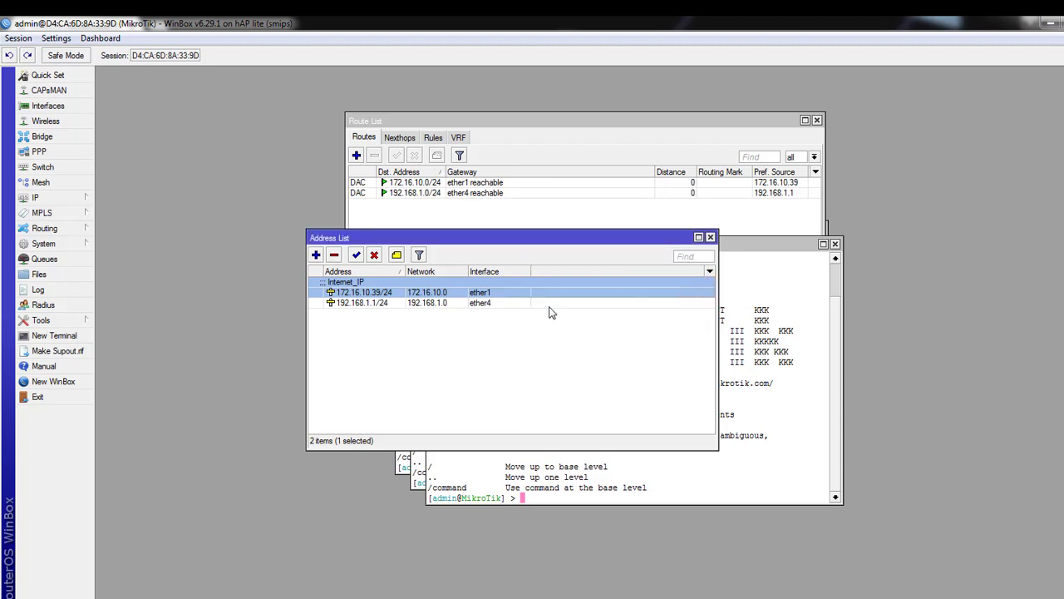
Comment the 192.168.1.1/24 address as Local Address and bring the Terminal window forward.
left_click(390, 303)
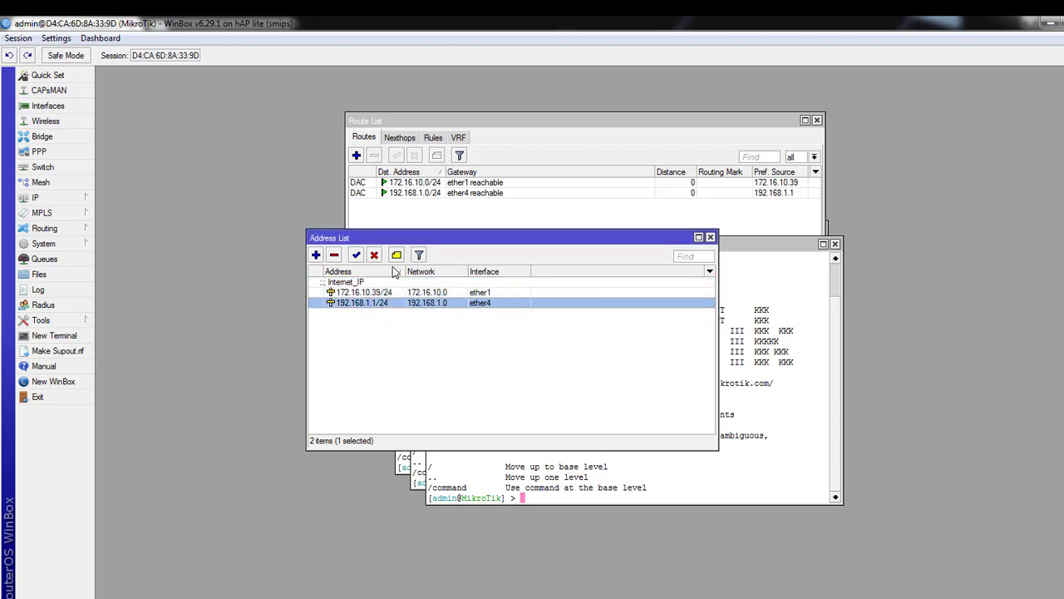
left_click(396, 255)
type("L")
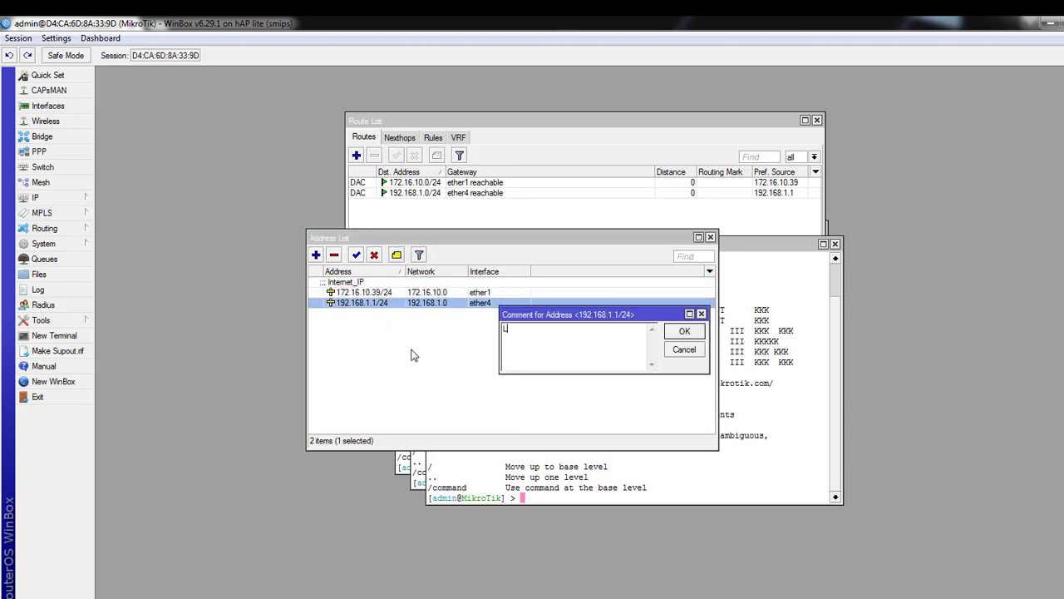
type("ocal Address")
left_click(683, 332)
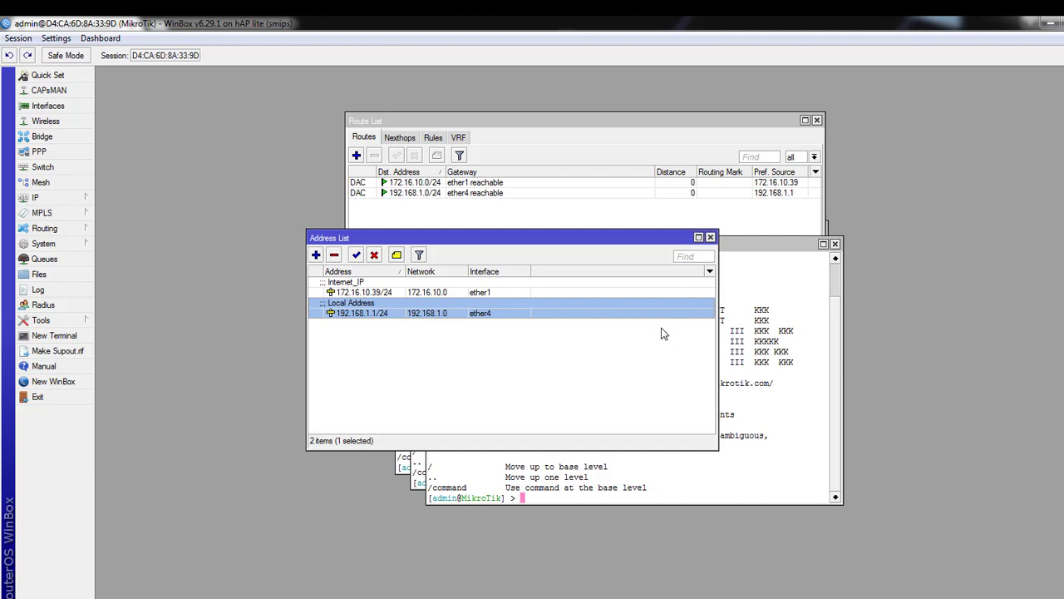
left_click(665, 498)
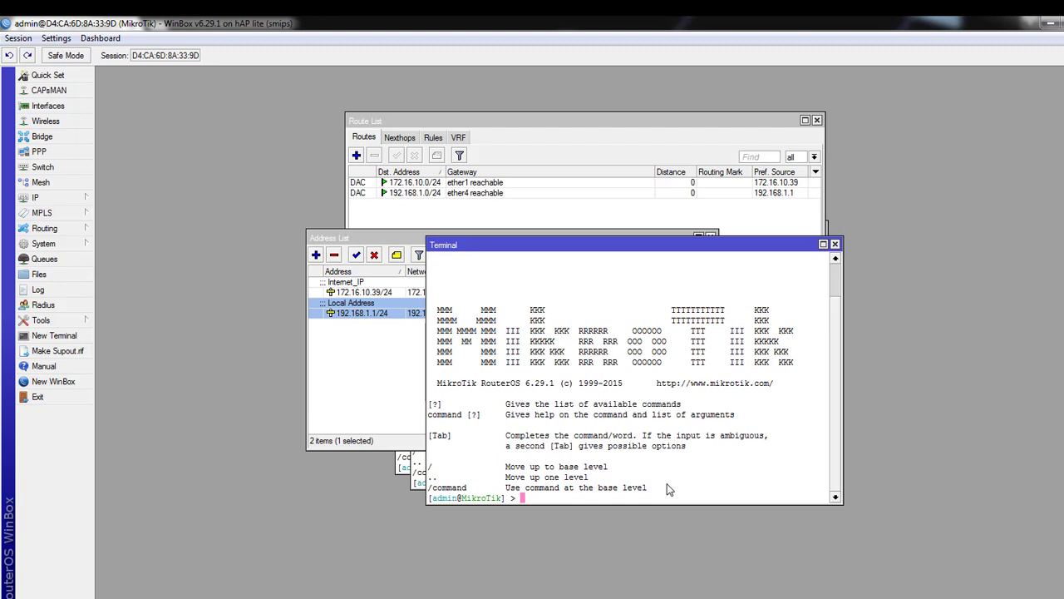
Add a static route 0.0.0.0/0 with gateway 172.16.10.254 in IP > Routes.
left_click(82, 201)
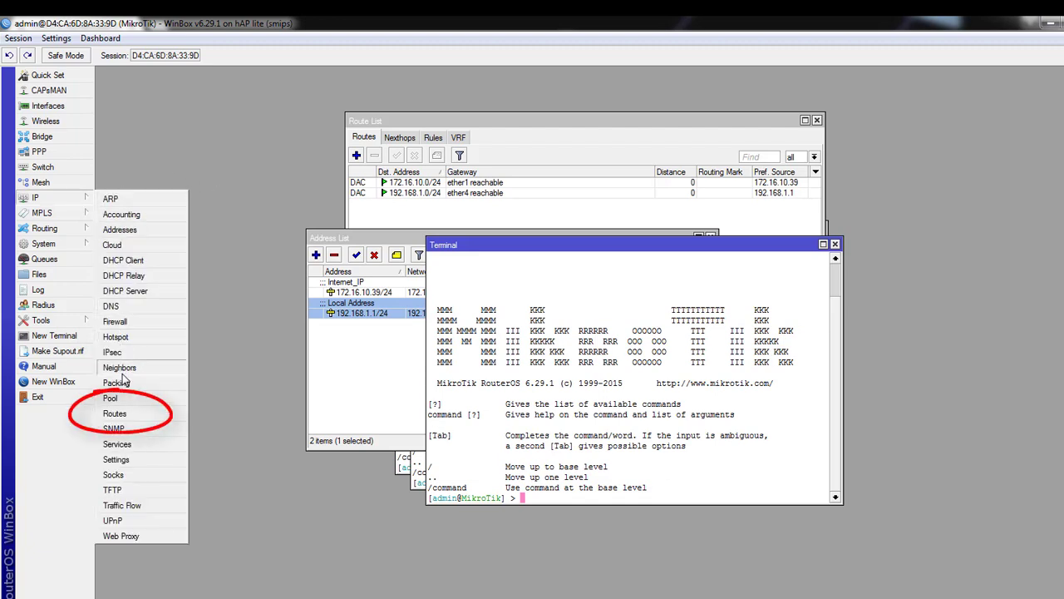
left_click(124, 417)
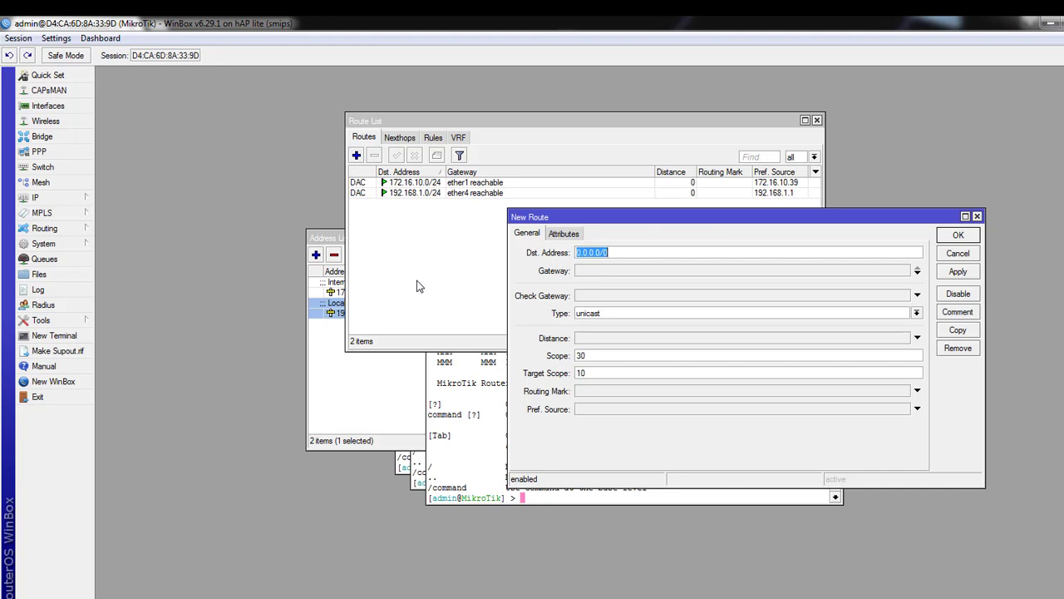
left_click(610, 273)
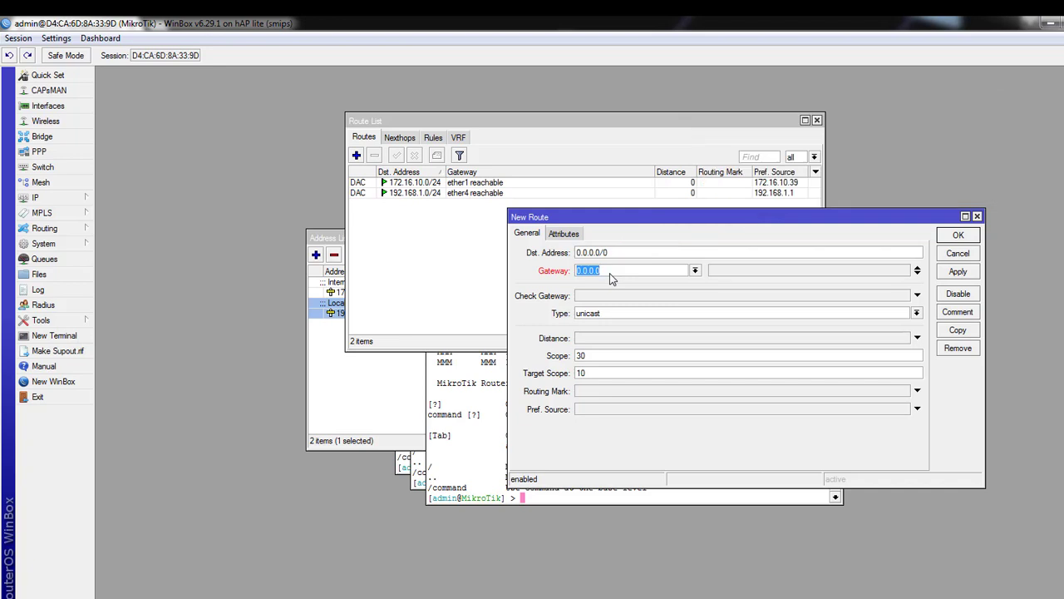
type("172.16.10.254")
left_click(953, 271)
left_click(954, 237)
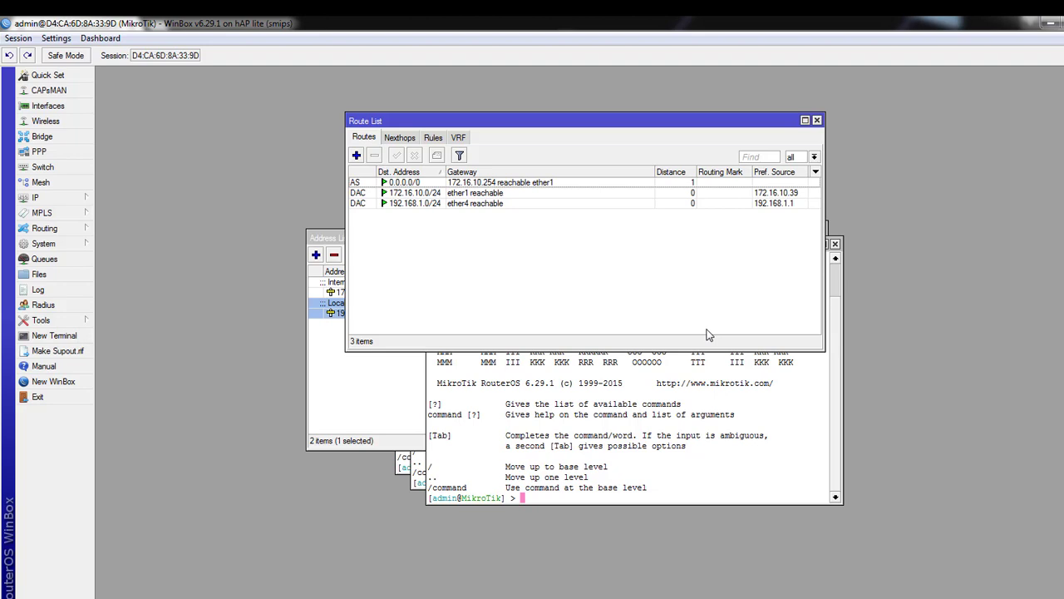
Close the old terminals and run ping 8.8.8.8 in a new one, stopping after seven replies.
left_click(769, 405)
left_click(835, 243)
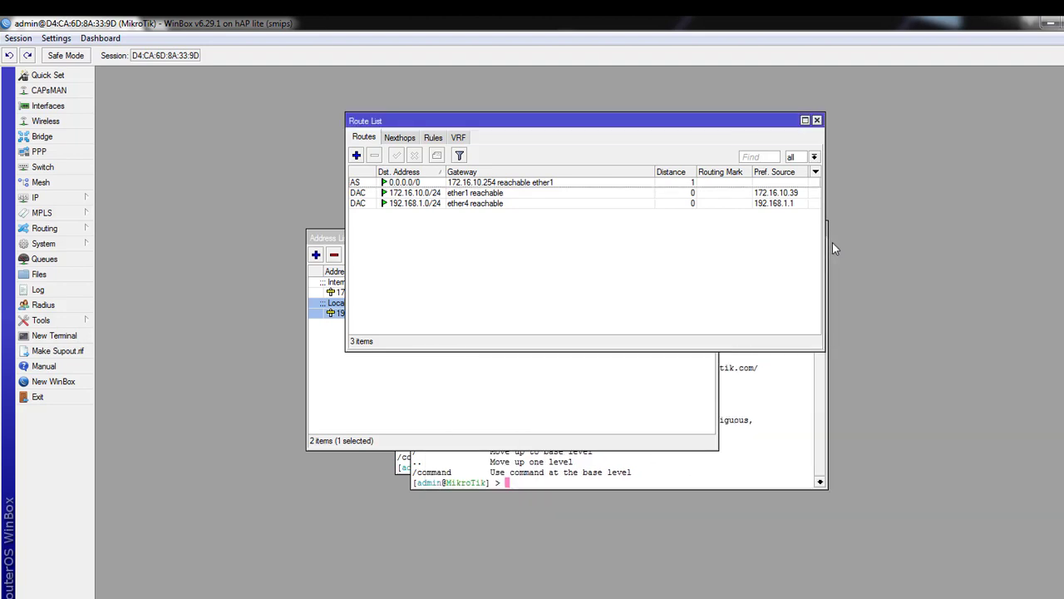
left_click(58, 335)
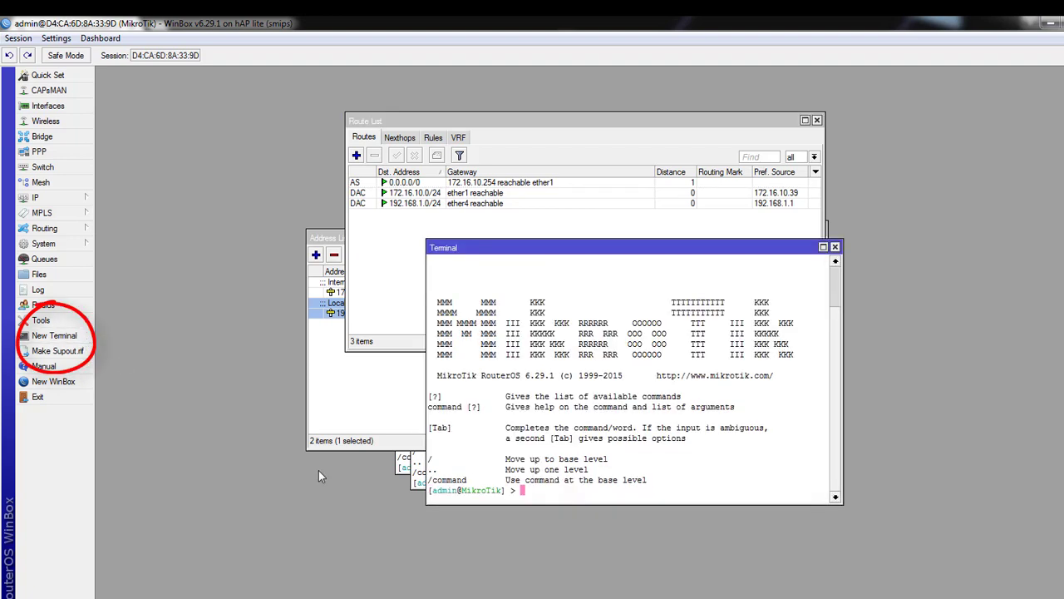
type("ping ")
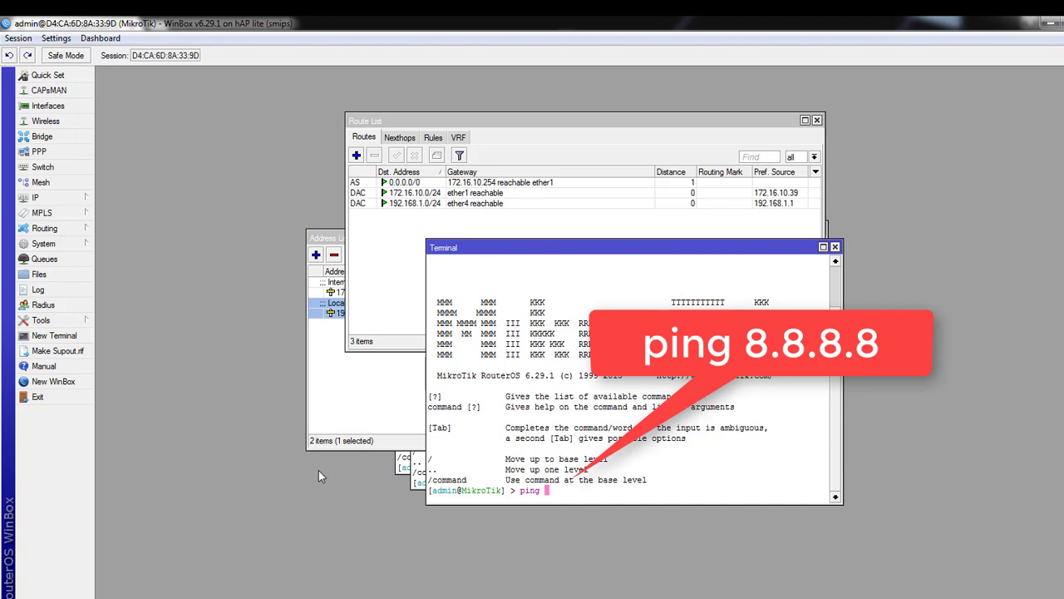
type("8.8.8.8")
key("Return")
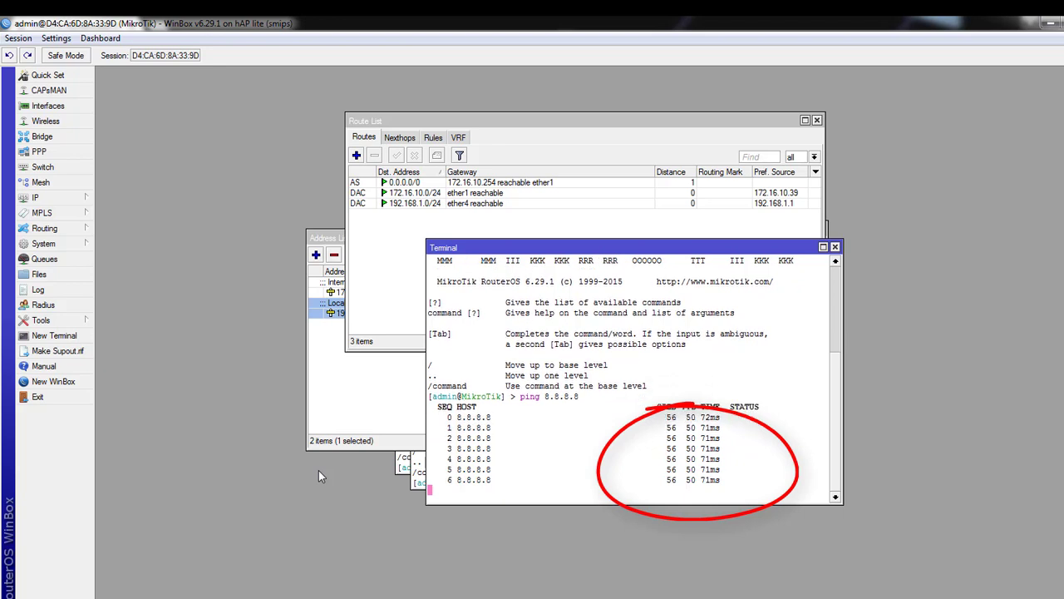
key("ctrl+c")
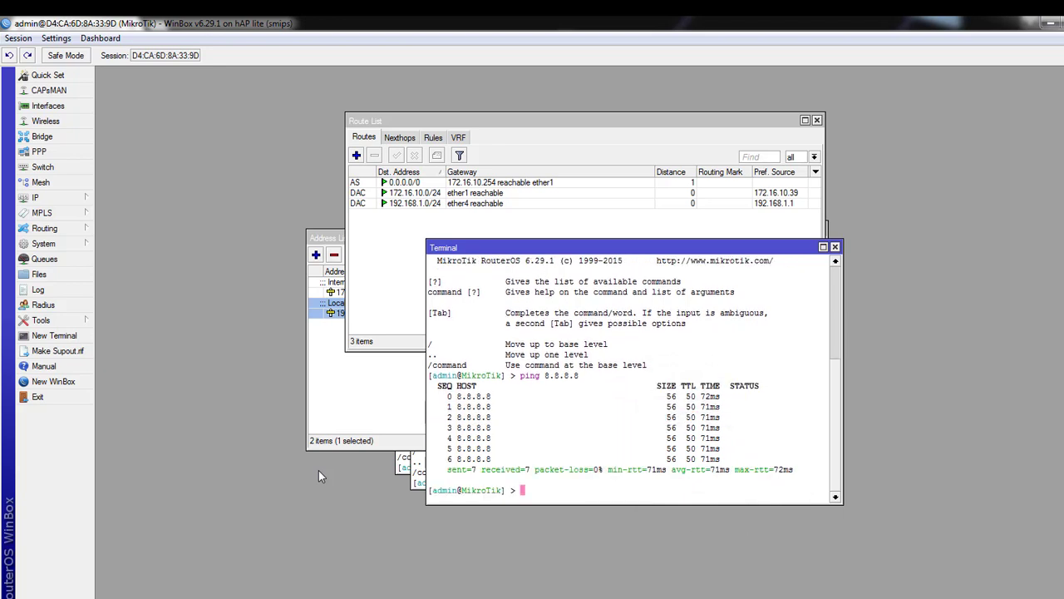